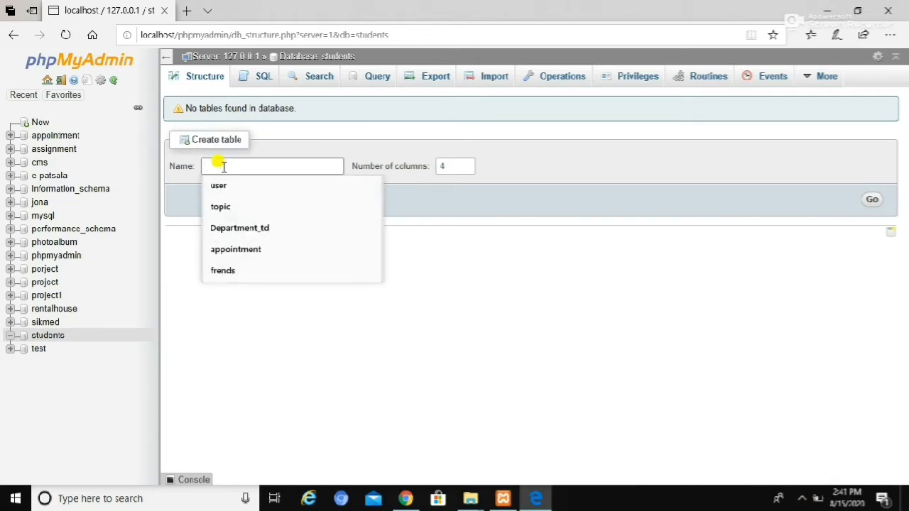
- Enter students_info as the name of the new table in the students database
click(405, 343)
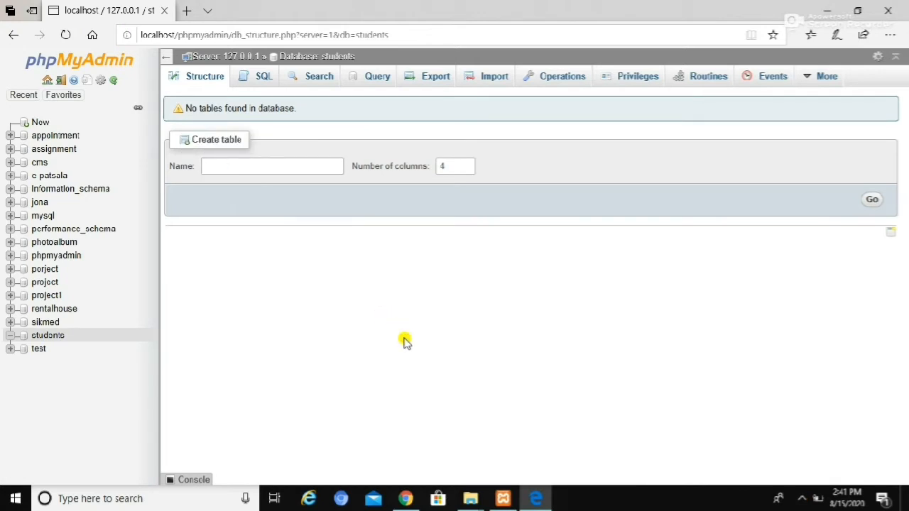
click(213, 165)
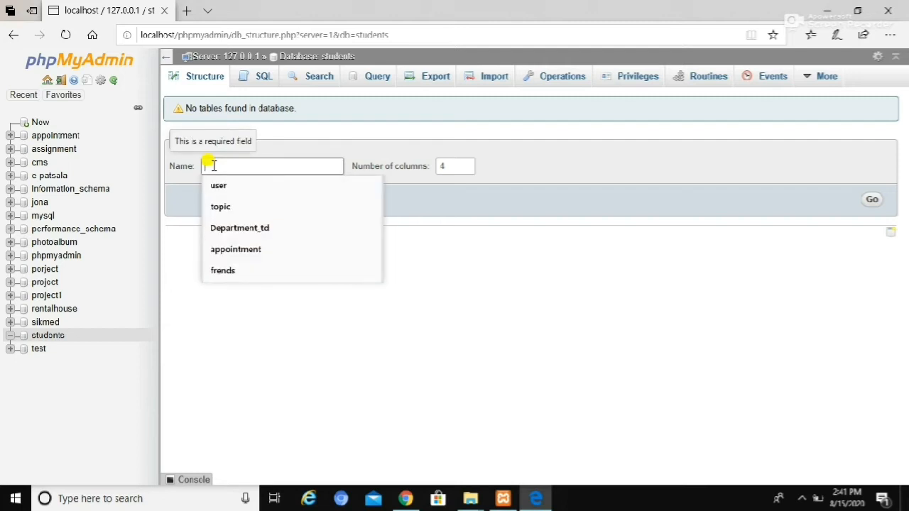
click(602, 426)
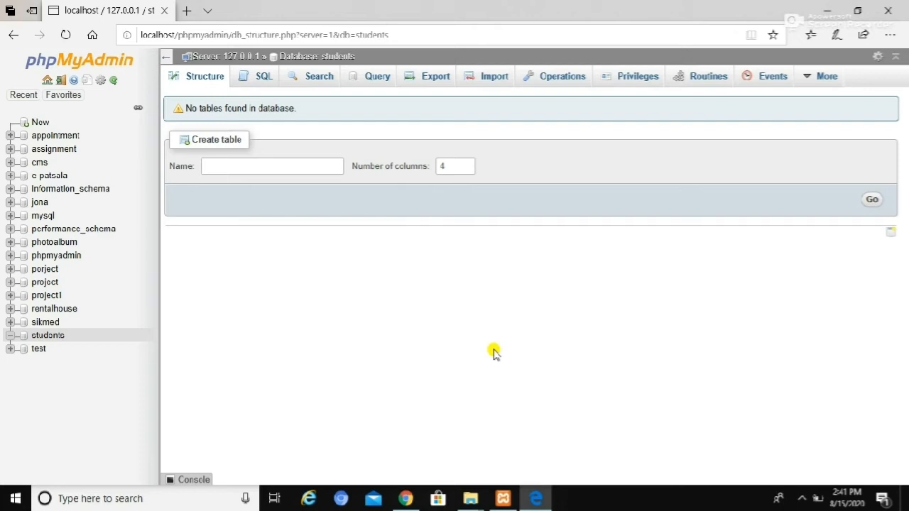
click(212, 165)
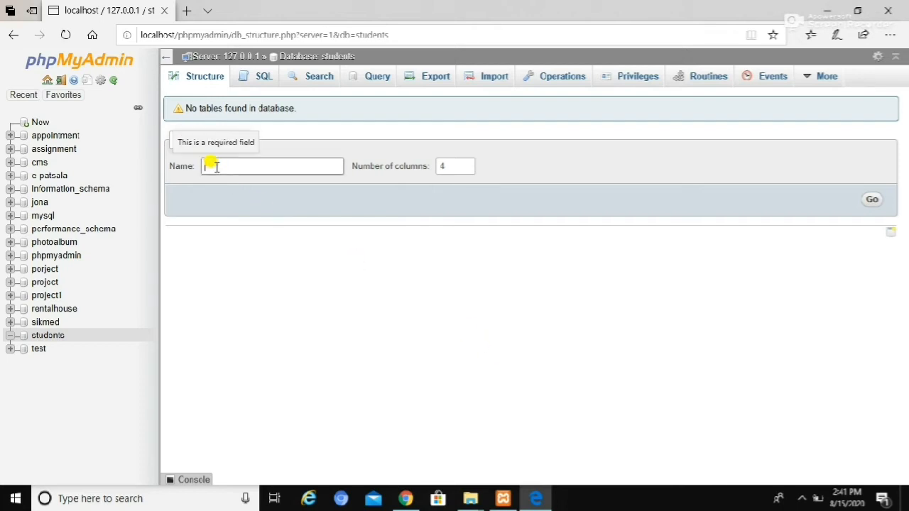
text(students_info)
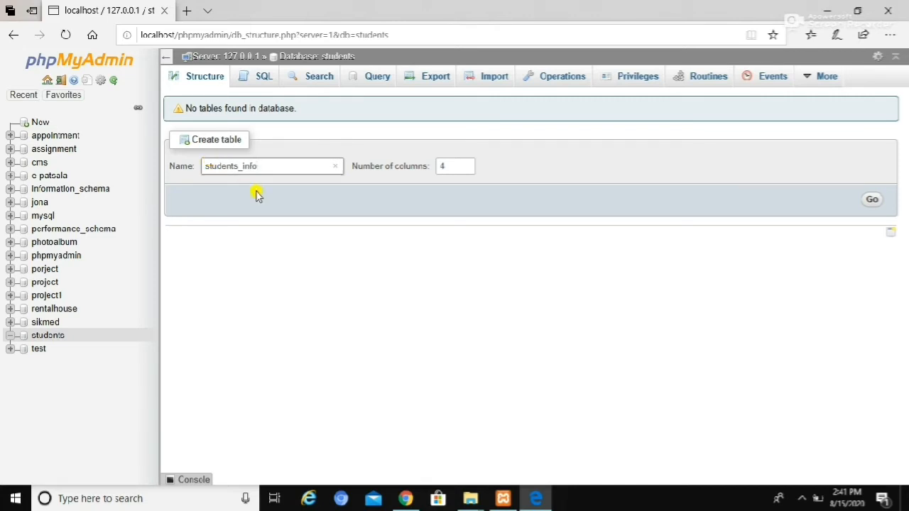
- Set the new table's number of columns to 5 and proceed to the column definitions
click(444, 166)
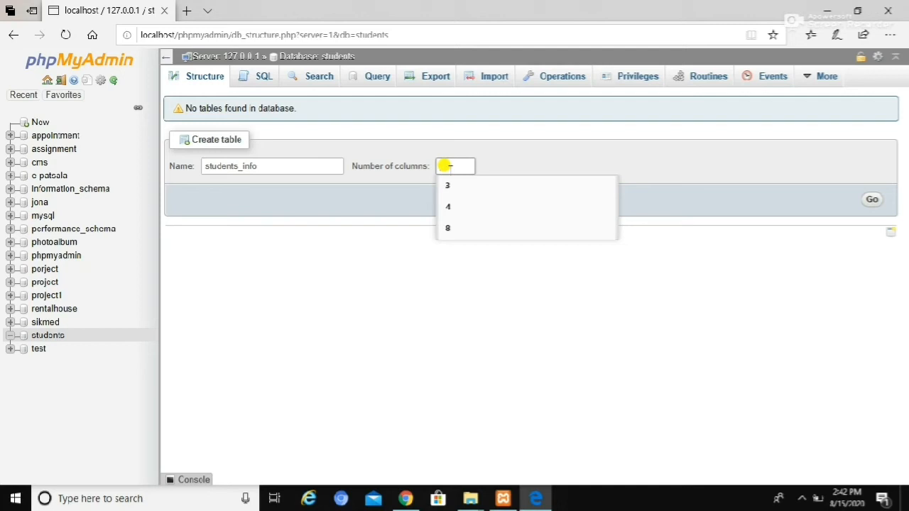
text(4)
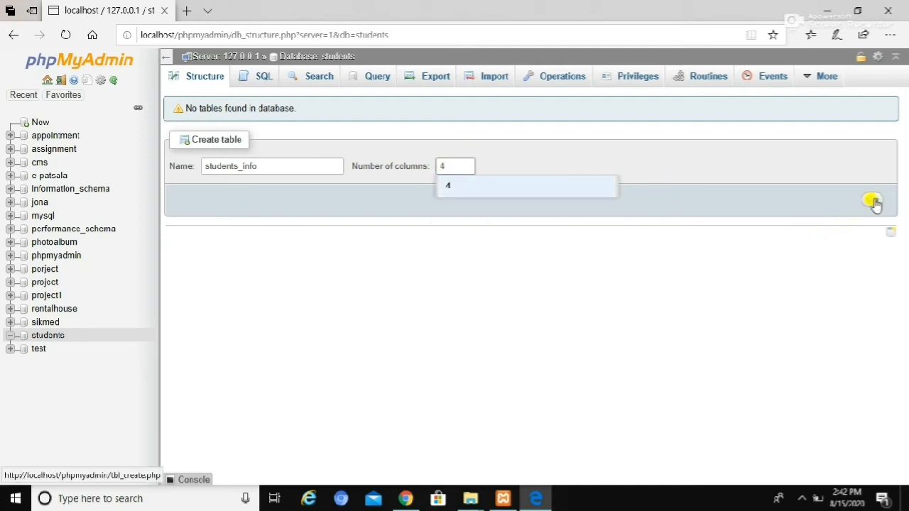
click(438, 161)
key(BackSpace)
text(5)
click(872, 204)
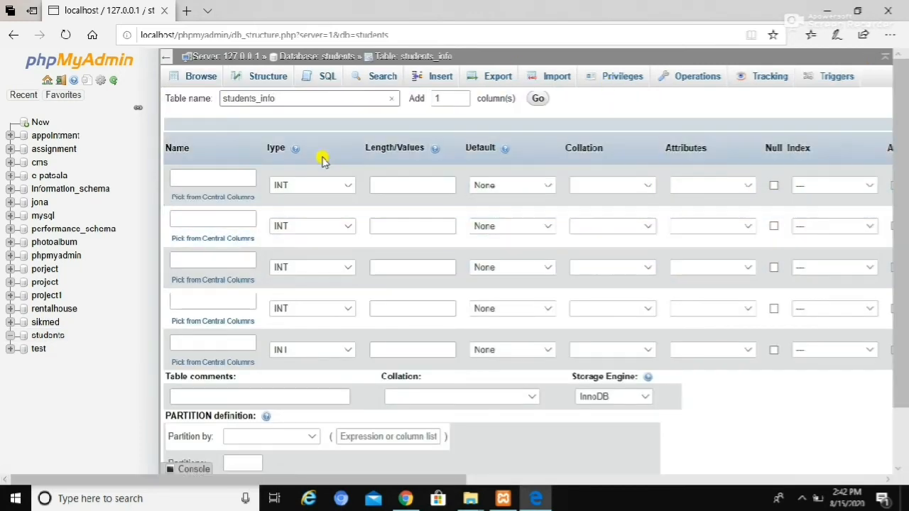
- Name the first column rollno and set its data type to VARCHAR
click(192, 176)
text(rollno)
click(313, 188)
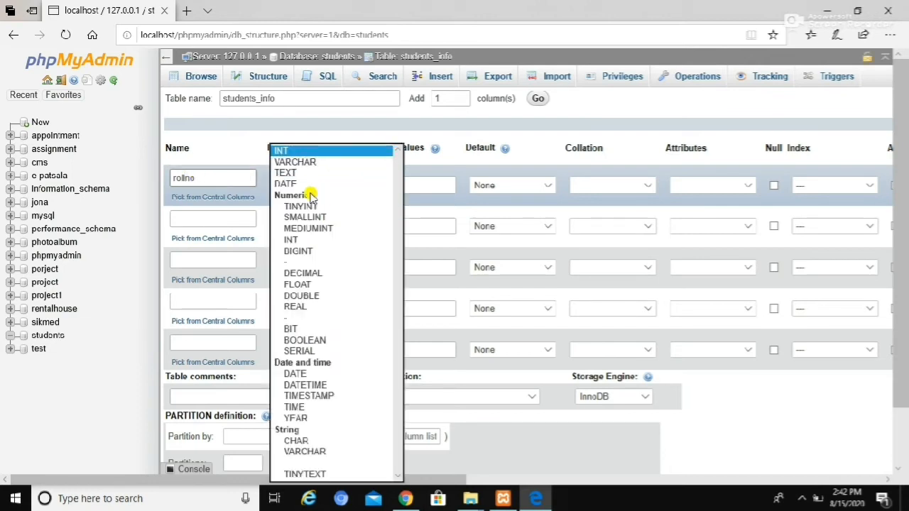
click(298, 162)
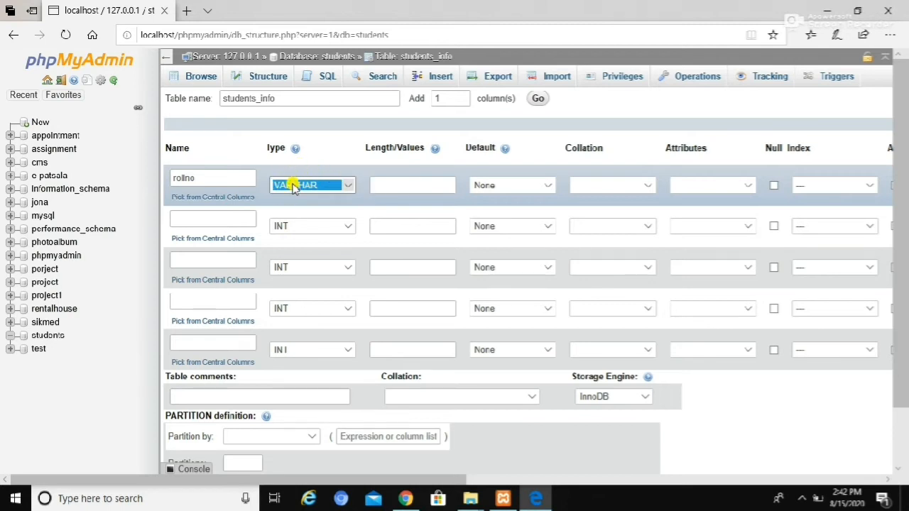
- Set the length of the rollno column to 15
click(383, 177)
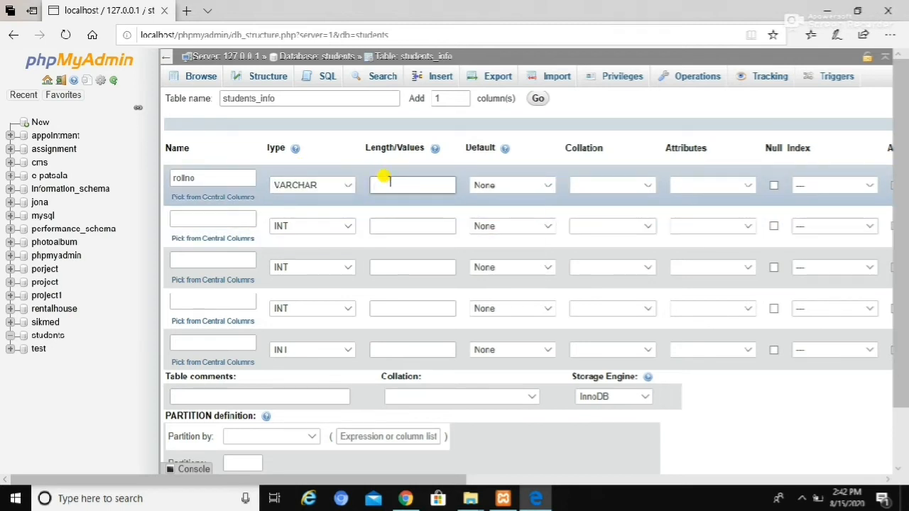
click(390, 182)
text(10)
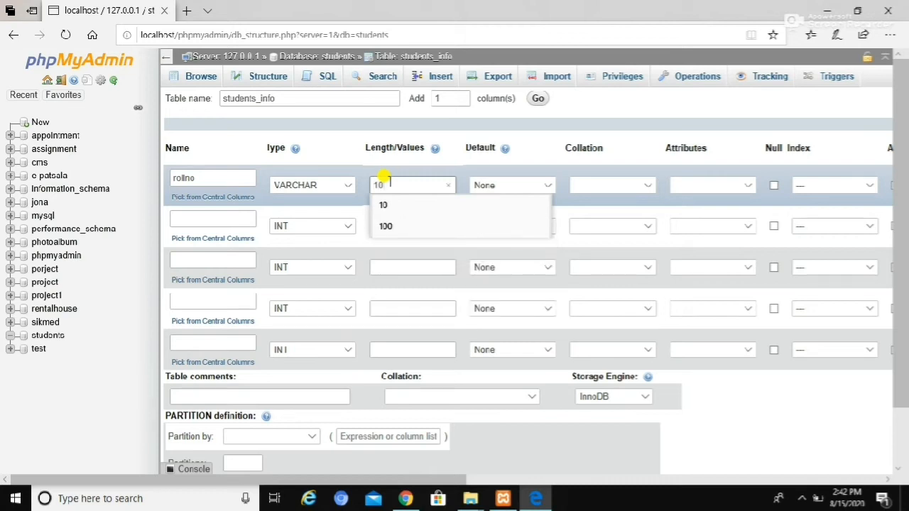
key(BackSpace)
text(1)
key(BackSpace)
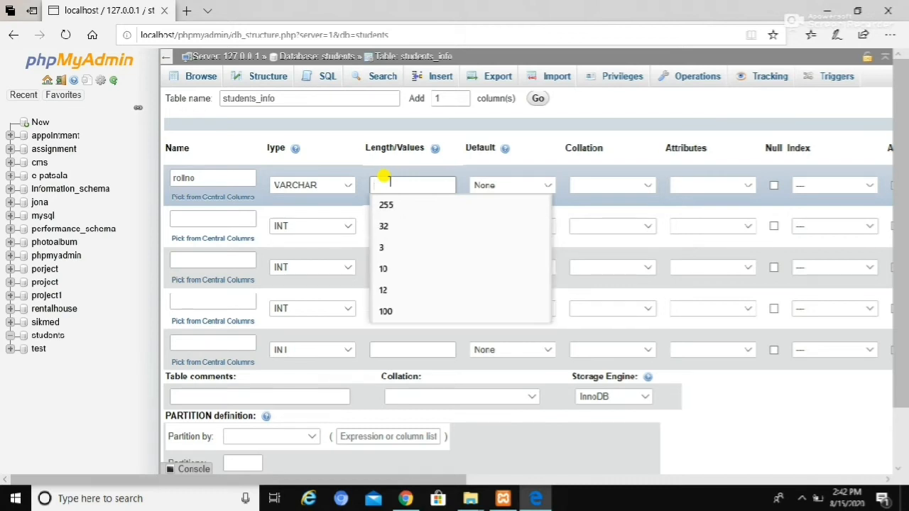
text(15)
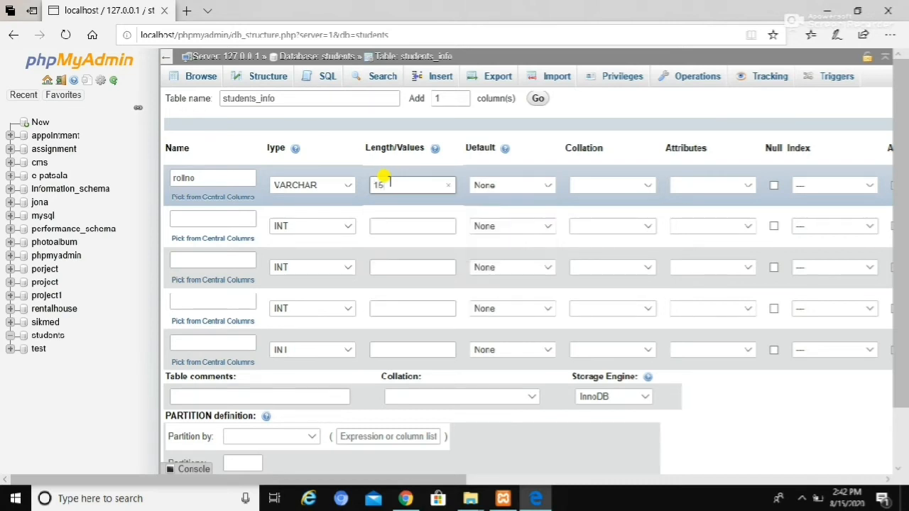
- Name the second column "name" and set its data type to VARCHAR
click(215, 218)
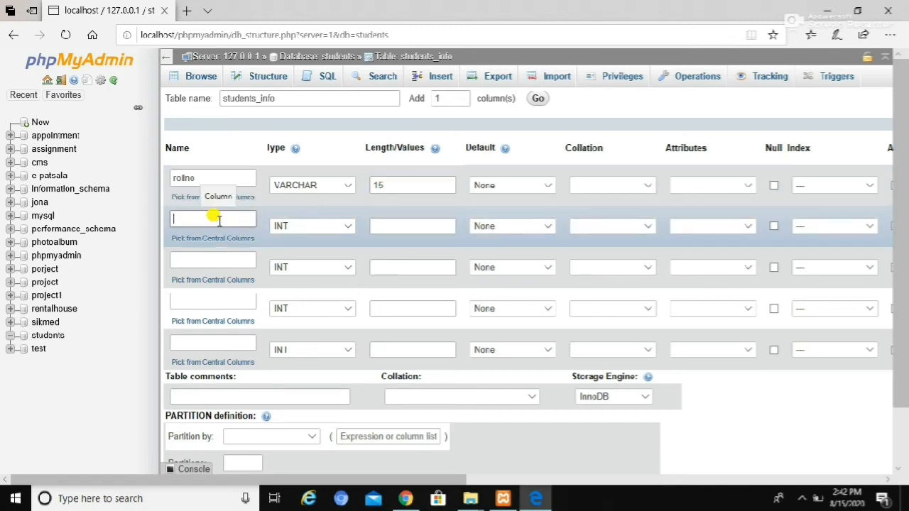
text(name)
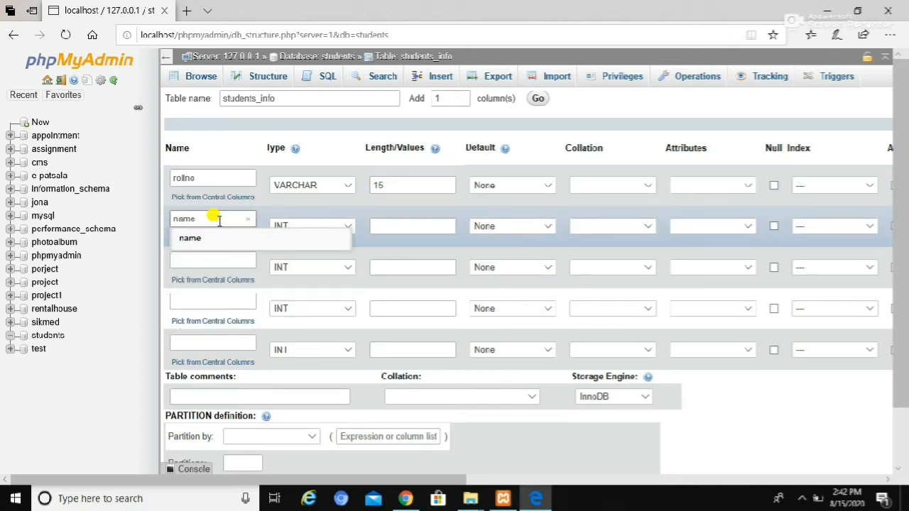
click(348, 227)
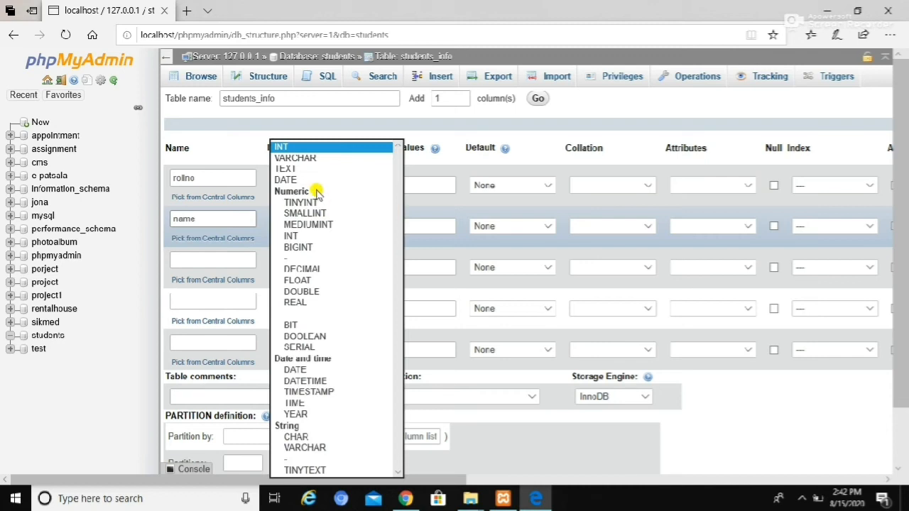
click(302, 158)
- Set the length of the "name" column to 100
click(429, 220)
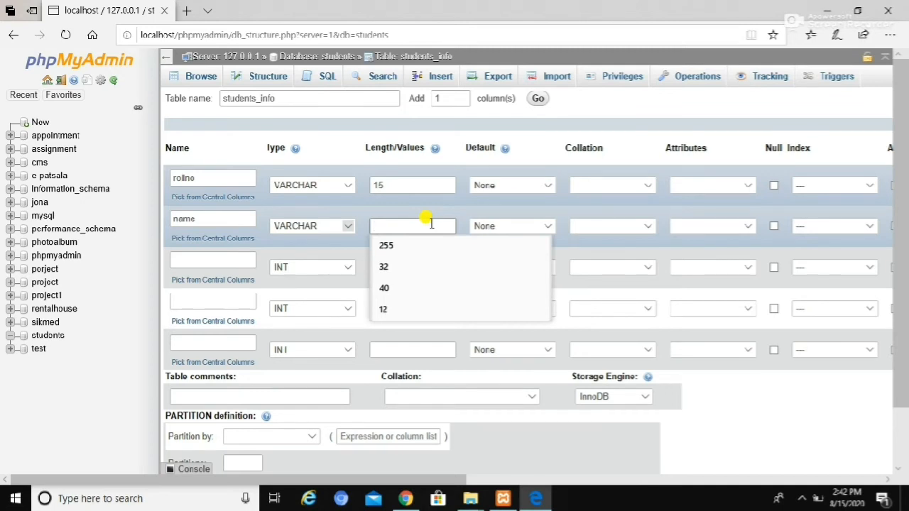
text(200)
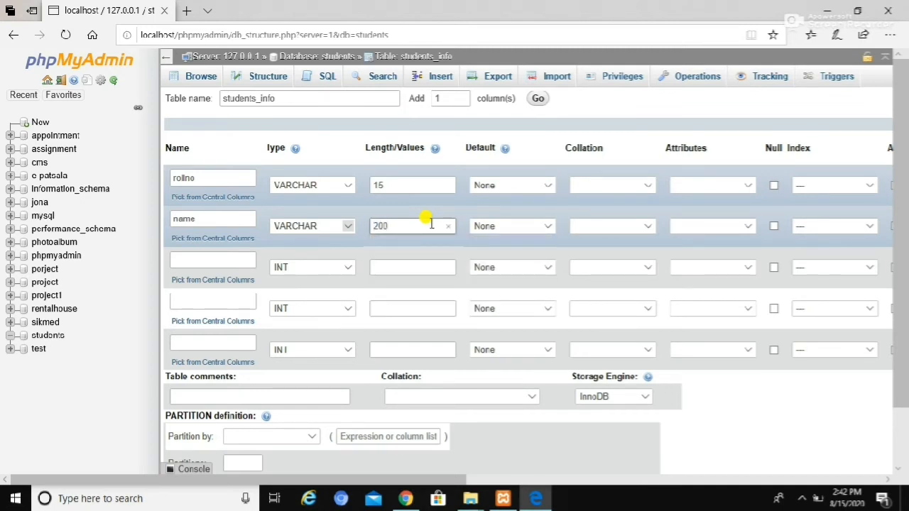
key(BackSpace)
key(BackSpace)
text(20)
key(BackSpace)
key(BackSpace)
key(BackSpace)
text(100)
- Name the third column sem and set its data type to VARCHAR
click(206, 259)
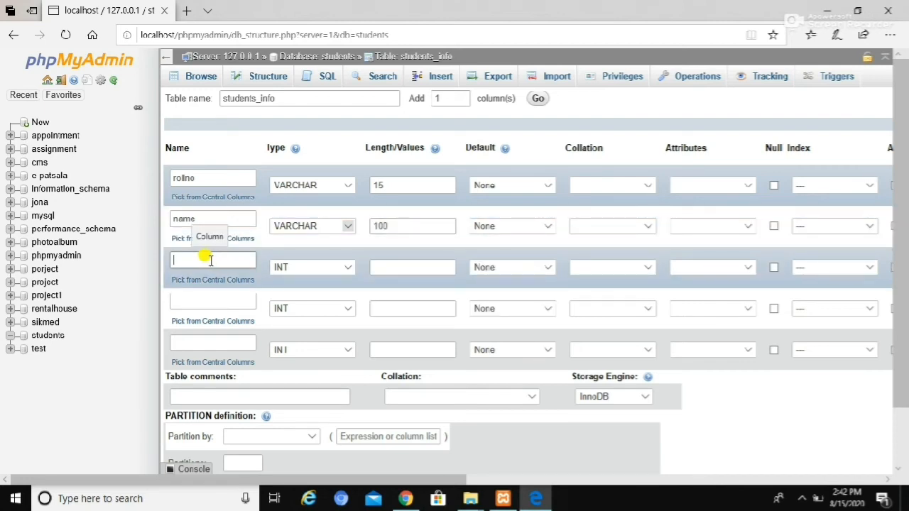
text(sem)
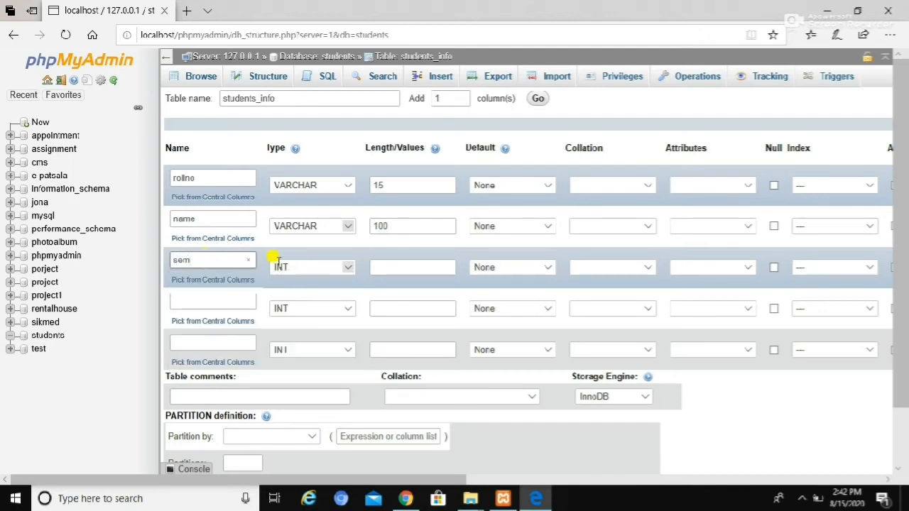
click(315, 266)
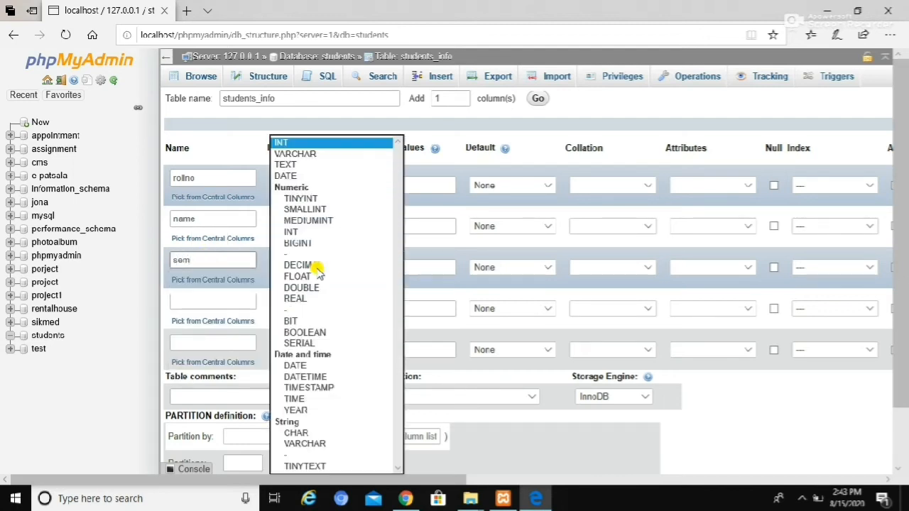
click(306, 158)
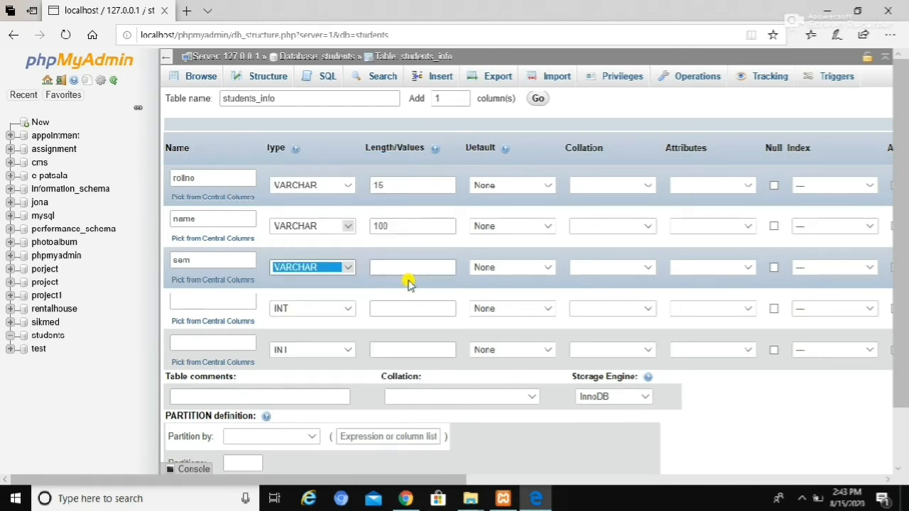
- Set the length of the sem column to 20
click(388, 267)
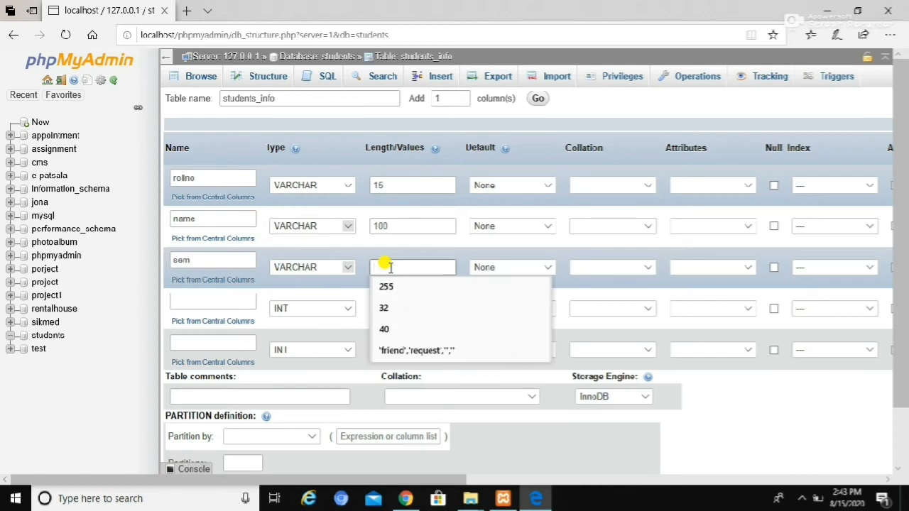
text(200)
key(BackSpace)
text(1)
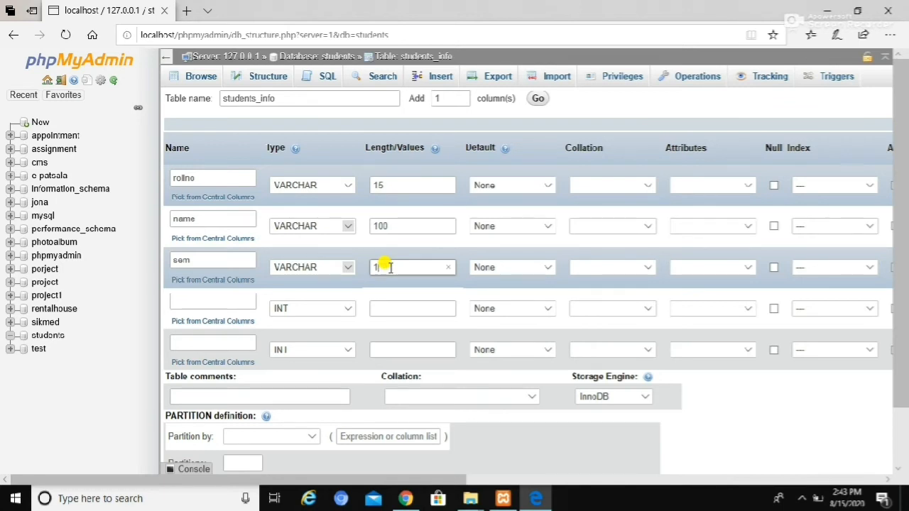
key(BackSpace)
text(20)
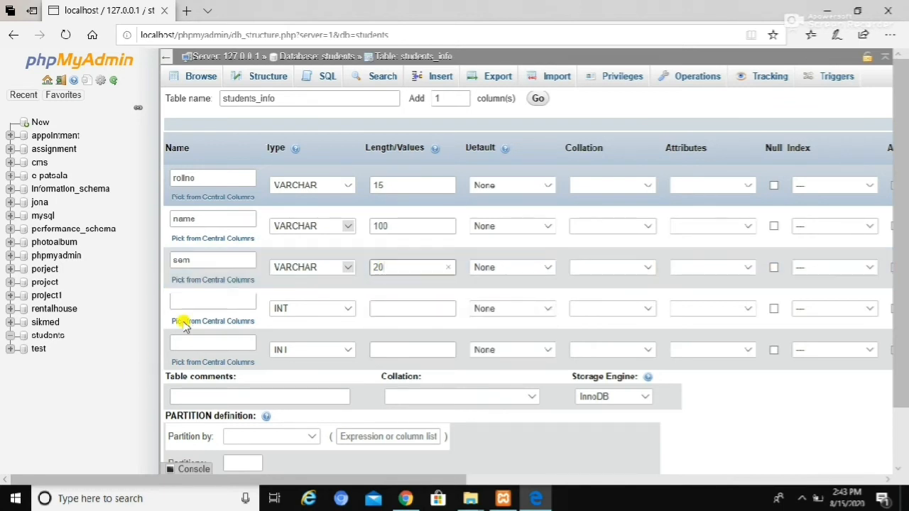
- Define the fourth column as department with data type VARCHAR and length 100
click(195, 301)
text(department)
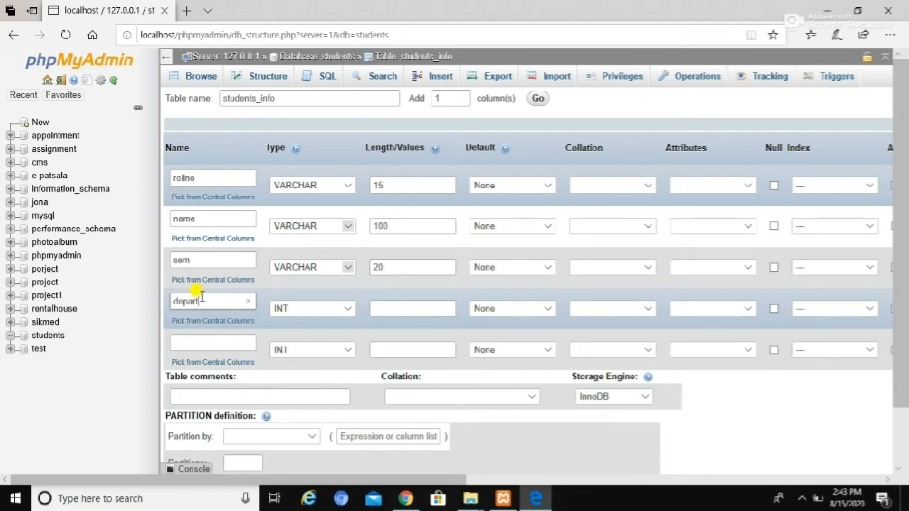
click(320, 308)
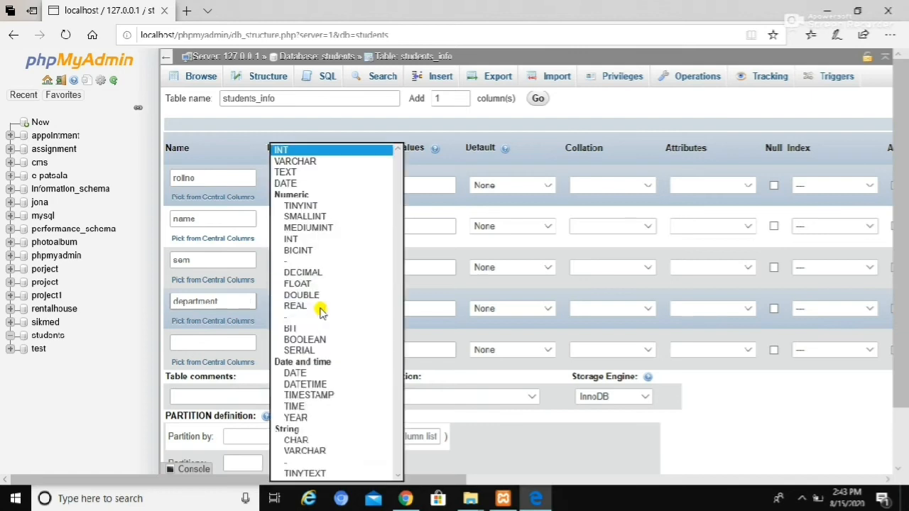
click(313, 163)
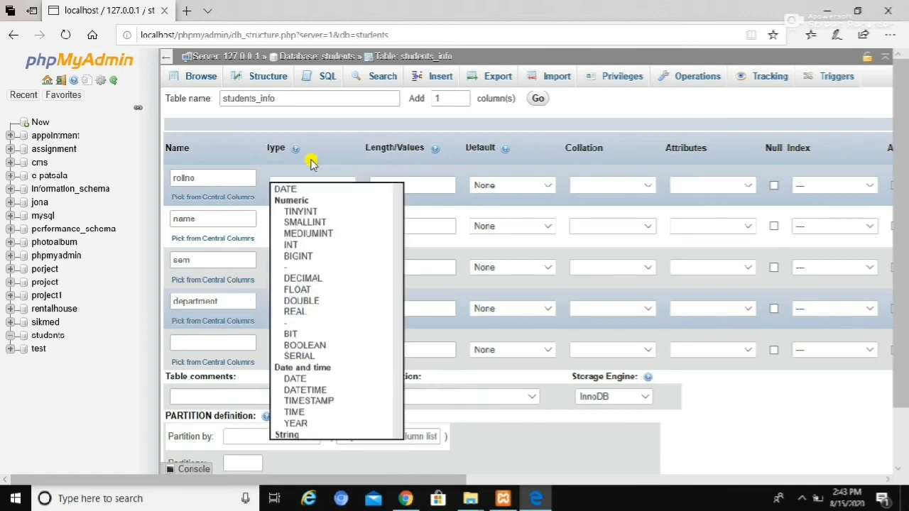
click(393, 308)
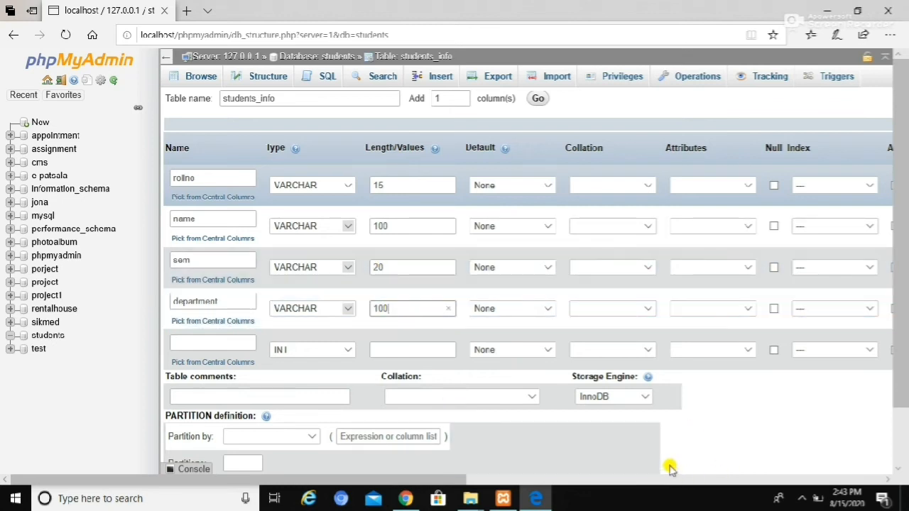
- Preview the SQL statement that creates the students_info table
mouse_move(897, 254)
mouse_down()
mouse_move(902, 288)
mouse_move(902, 253)
mouse_up()
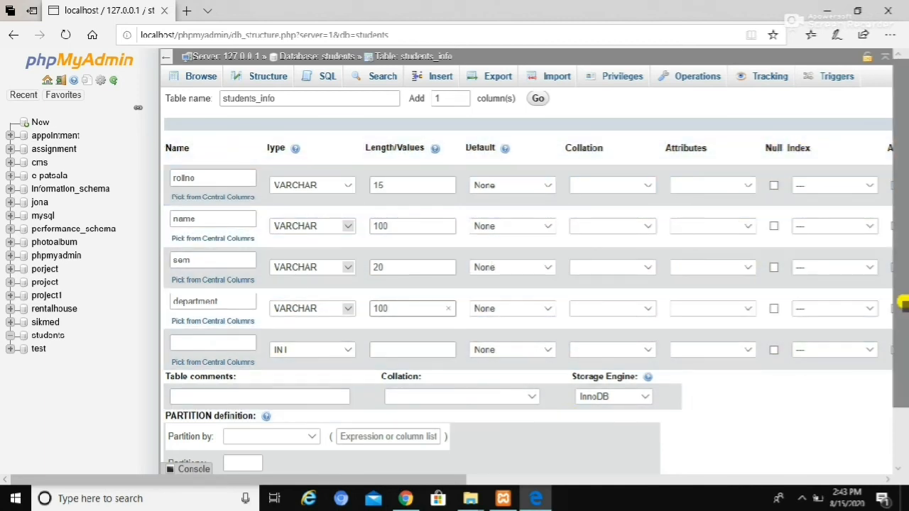
drag(903, 298, 902, 317)
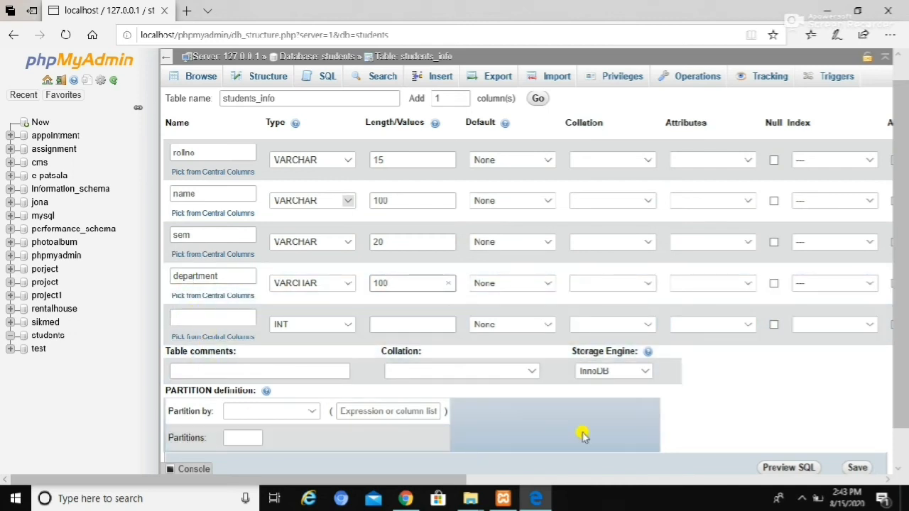
click(857, 468)
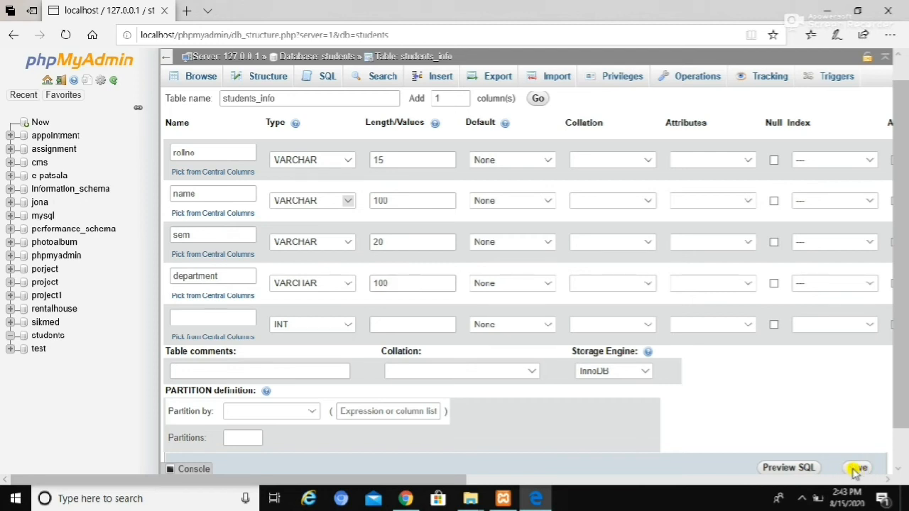
scroll(899, 372, down, 1)
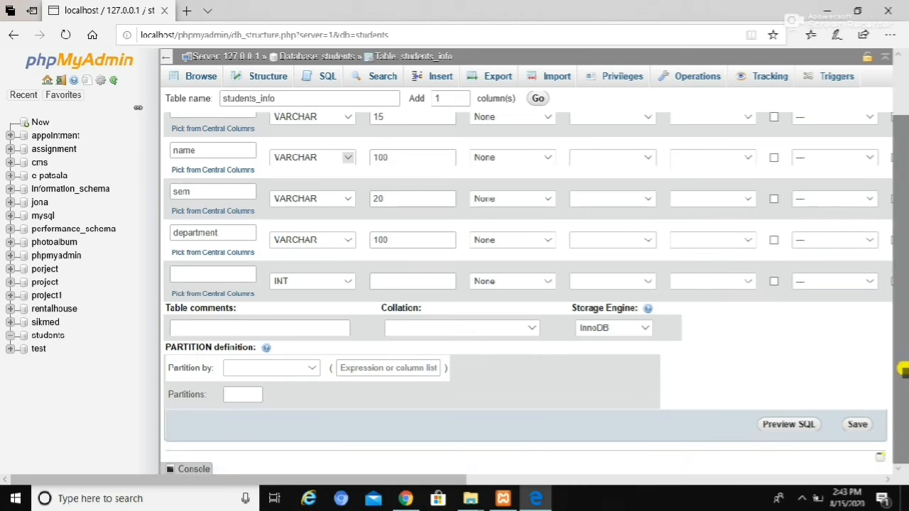
click(790, 423)
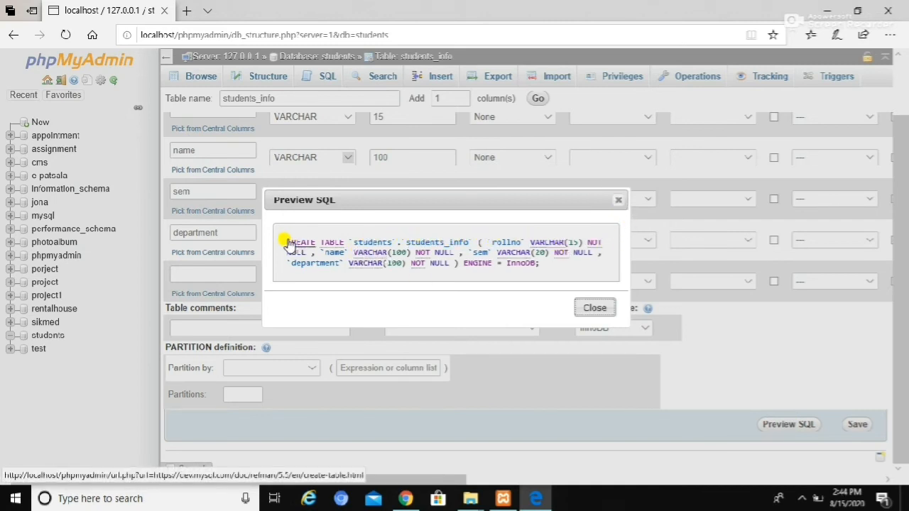
- Close the SQL preview and save the students_info table definition
click(594, 307)
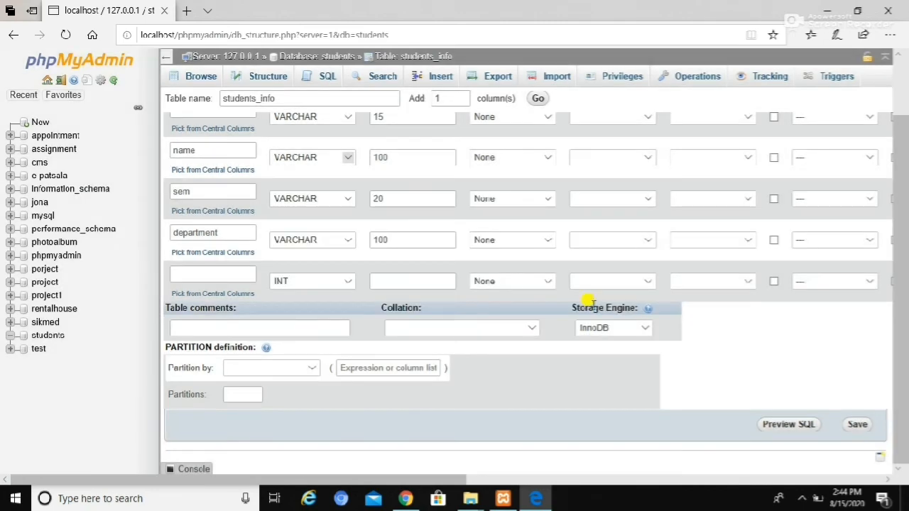
click(859, 424)
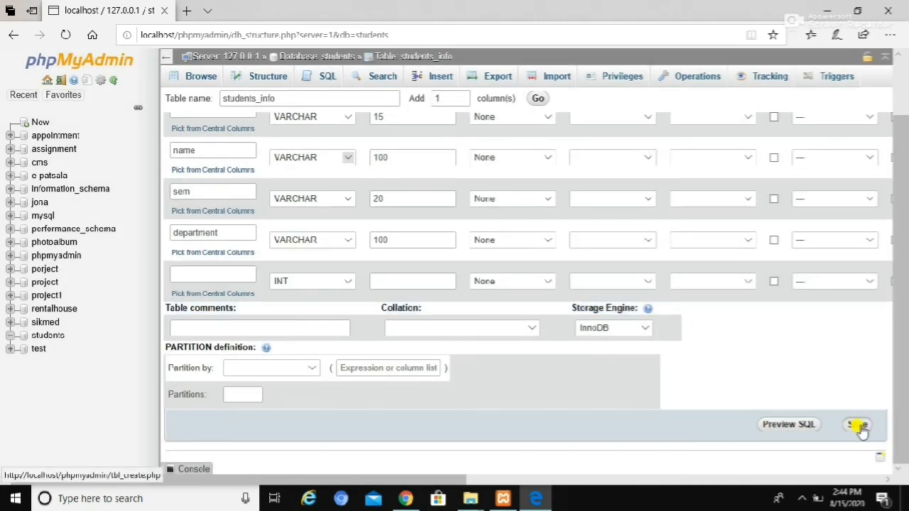
click(858, 425)
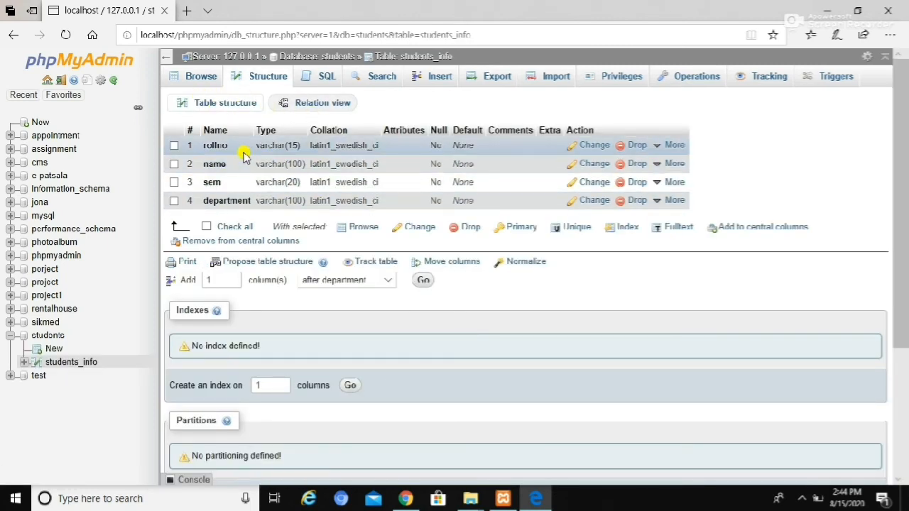
- Browse the rows of the students_info table
click(417, 61)
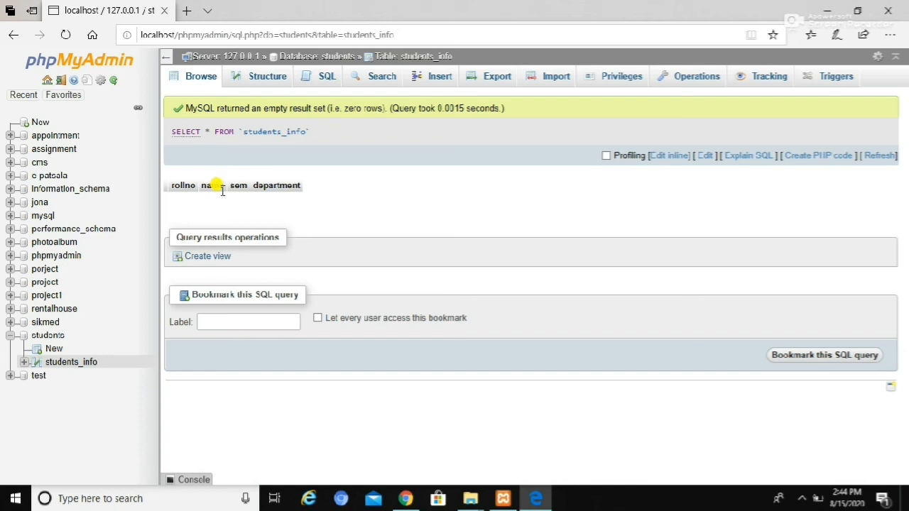
click(416, 58)
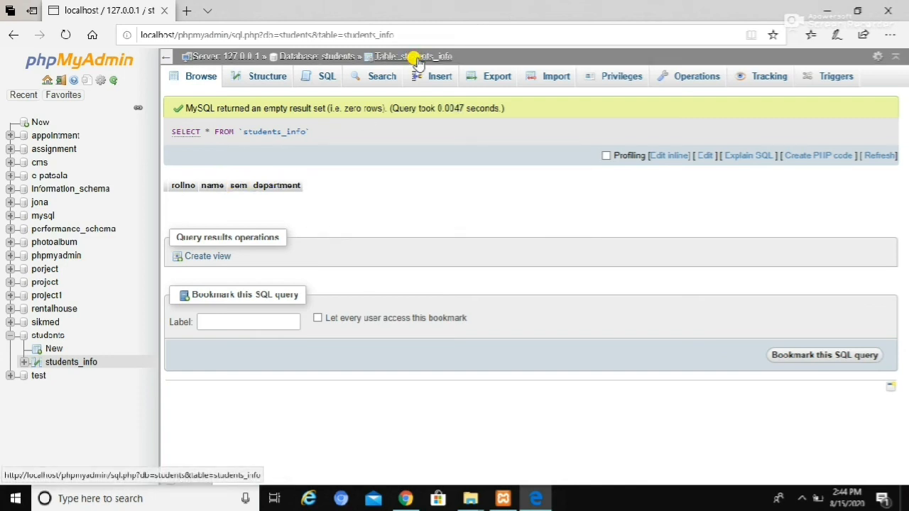
- Set the rollno column as the primary key in the structure of the students_info table
click(257, 81)
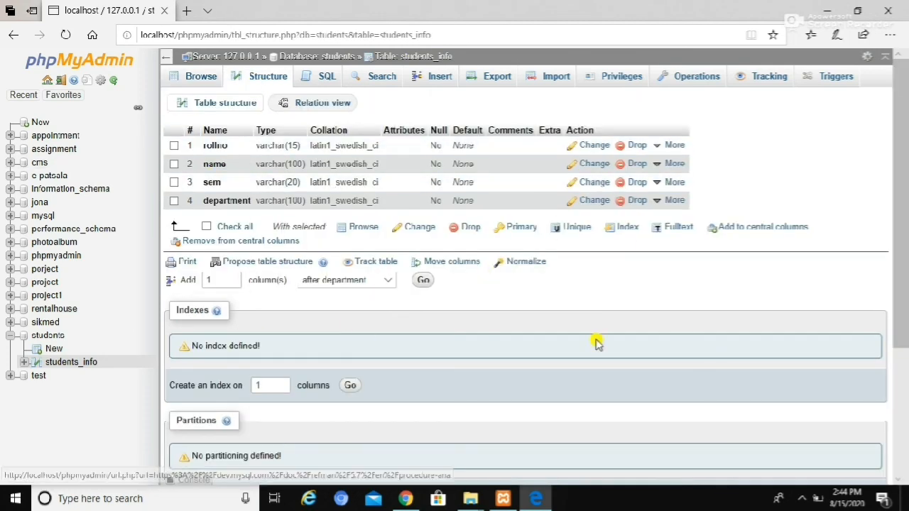
click(174, 145)
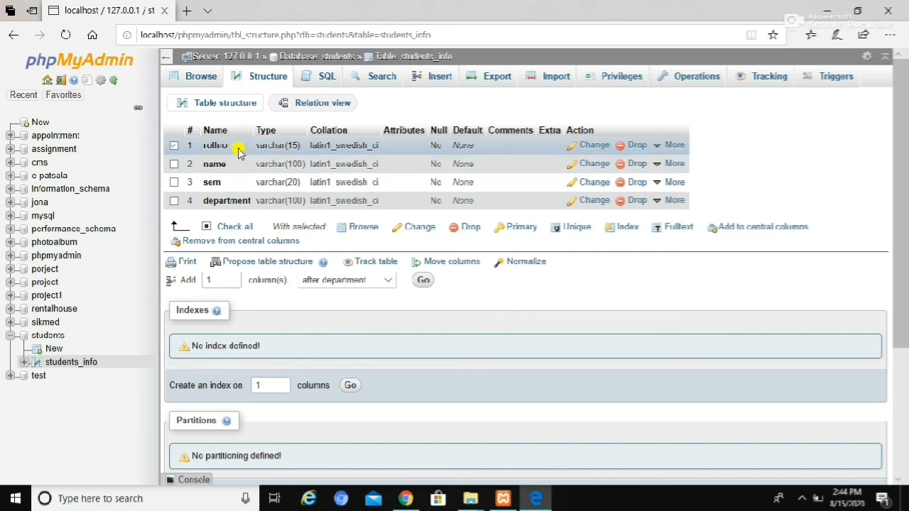
click(517, 235)
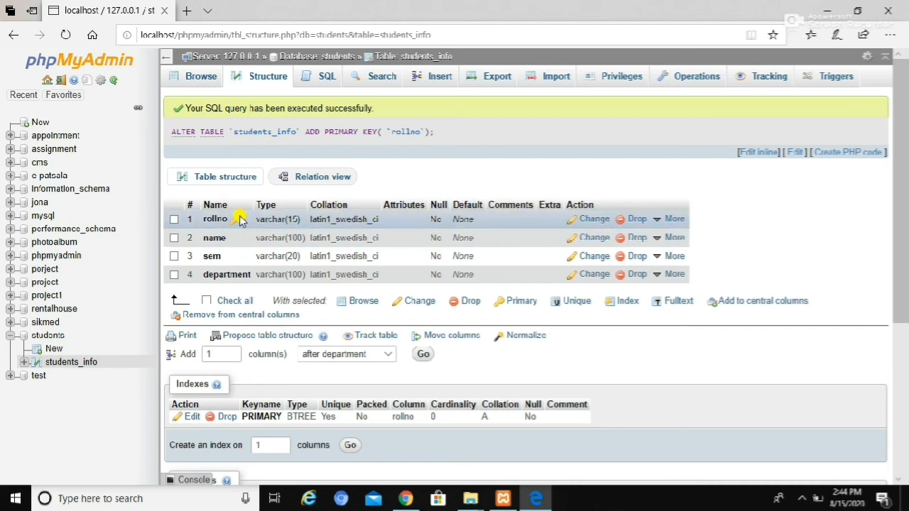
drag(899, 179, 902, 159)
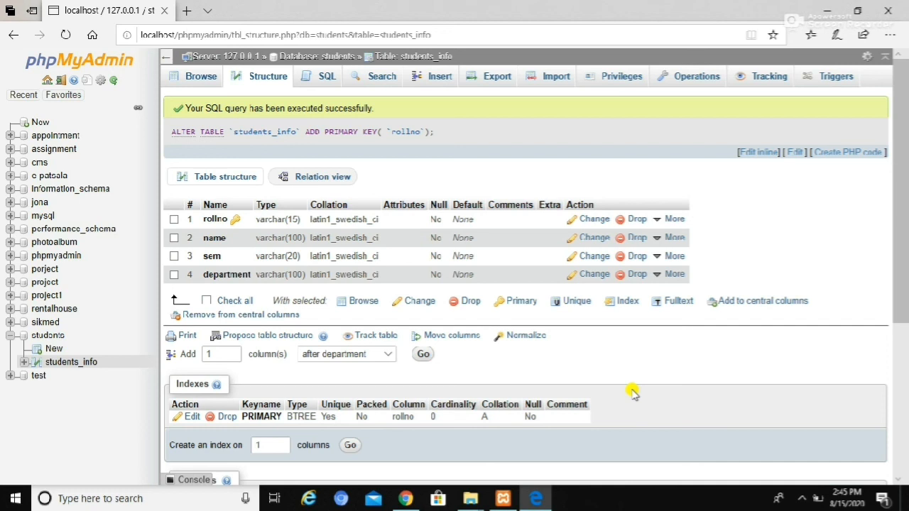
- View the SQL query editor for the students_info table and return to the table's structure
click(323, 82)
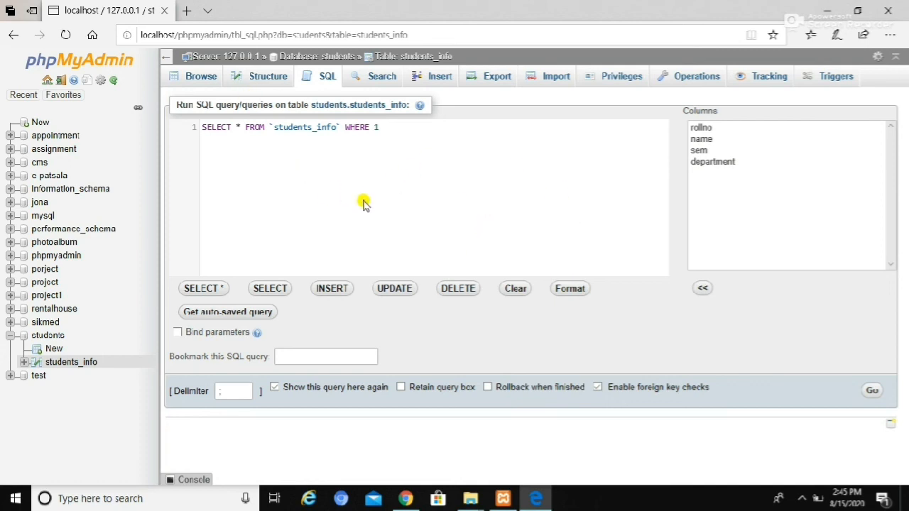
click(263, 81)
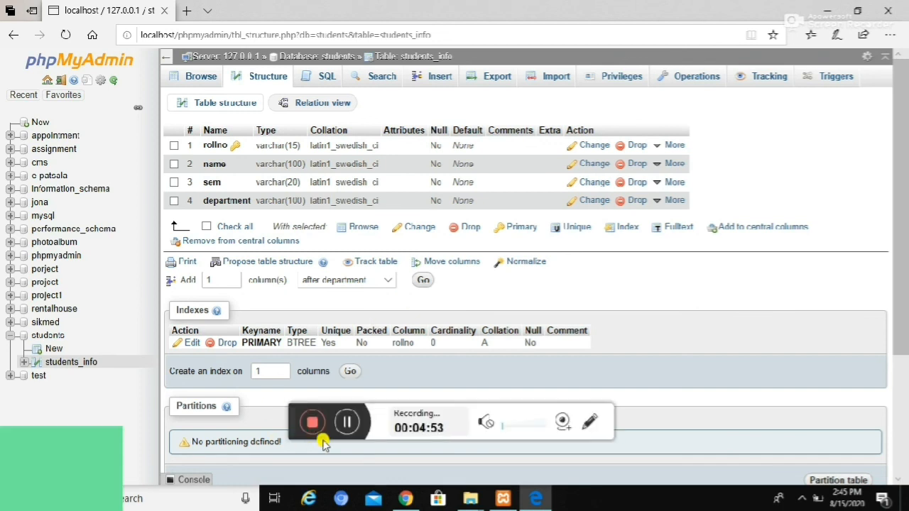
click(317, 424)
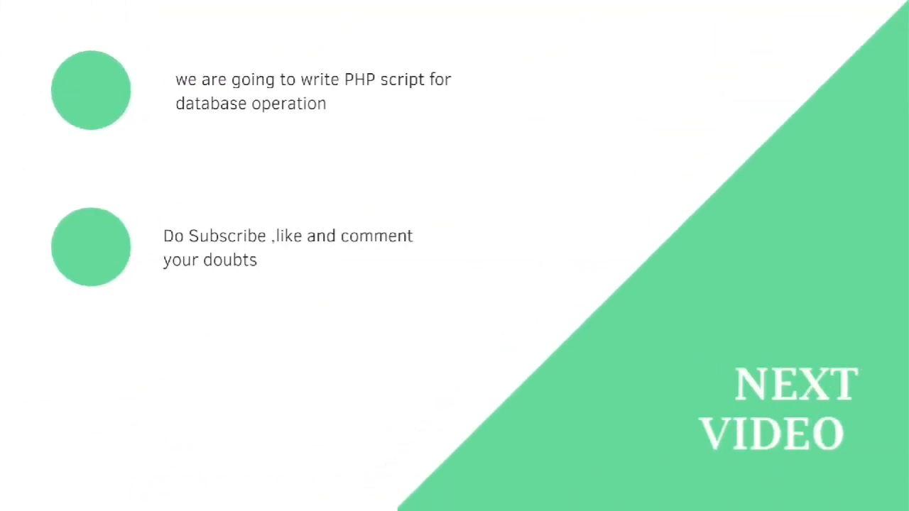